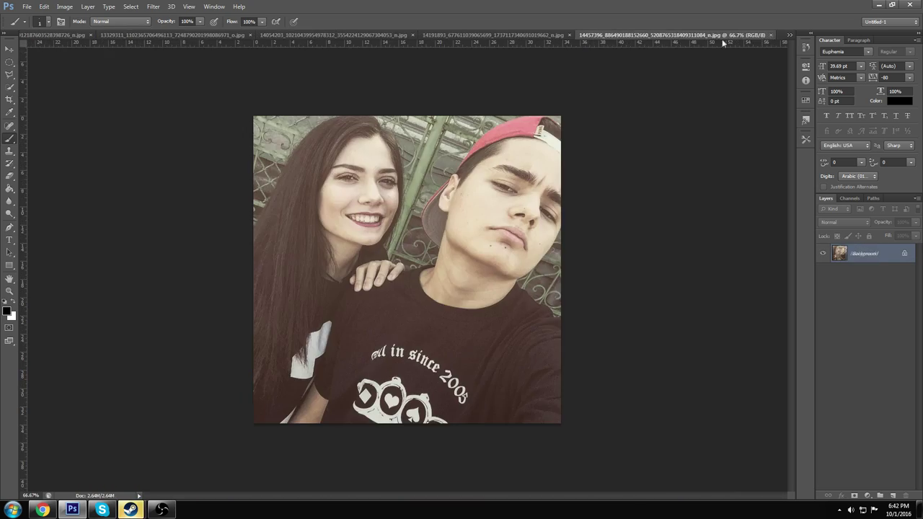
# Switch to the photo of the bandana-wearing man to trace his face
pyautogui.click(789, 34)
pyautogui.click(692, 65)
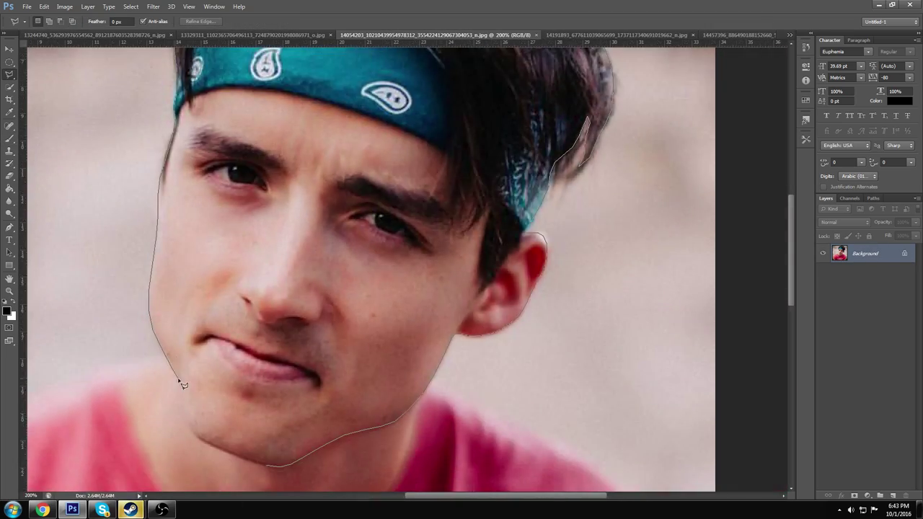
# Soften the bandana face selection's edge in Refine Edge and confirm the face's tone adjustment
pyautogui.hotkey('ctrl', 'alt', 'r')
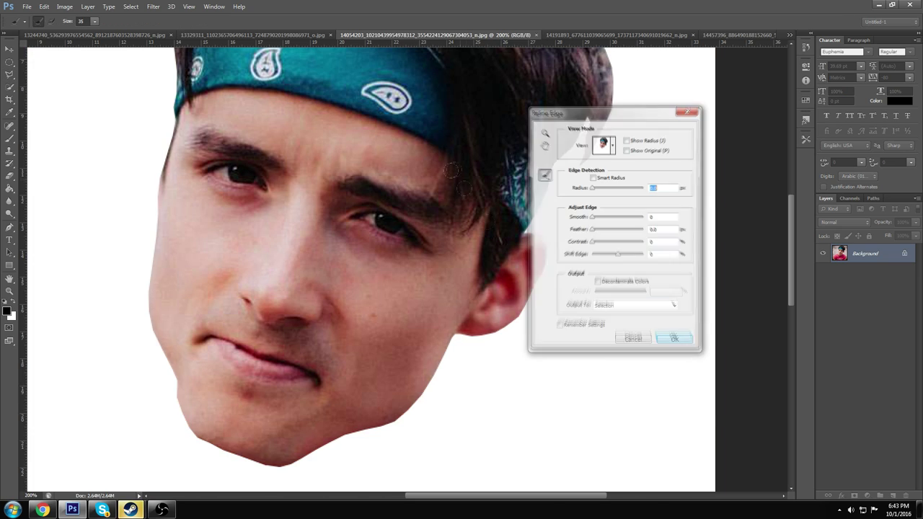
pyautogui.moveTo(592, 229); pyautogui.dragTo(606, 229)
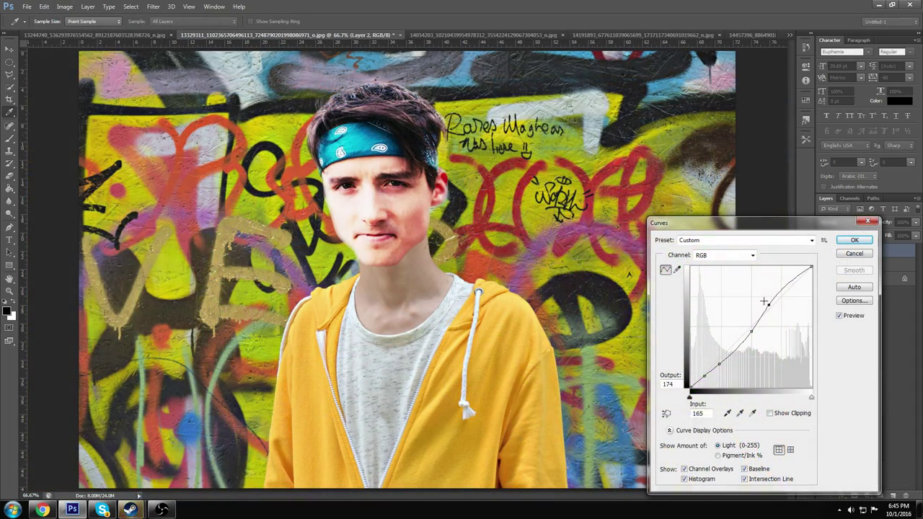
pyautogui.click(848, 243)
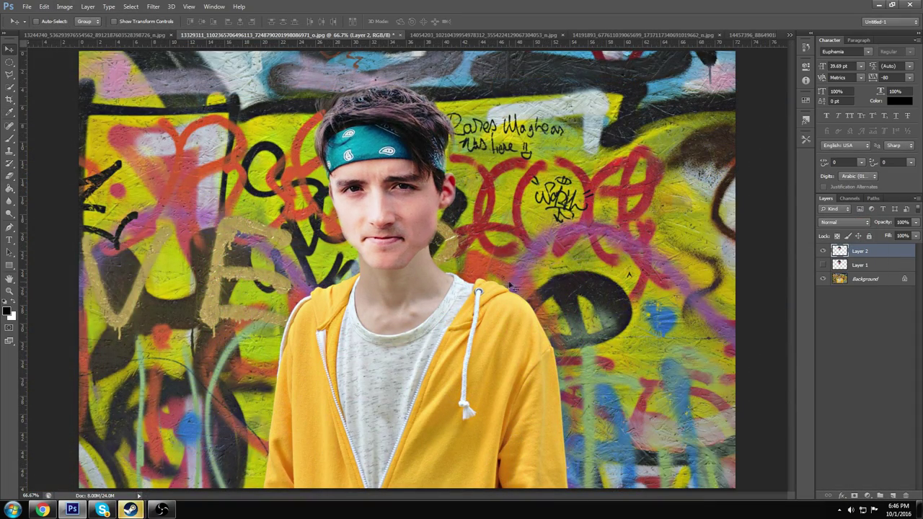
# Darken the graffiti image by lowering the curve in Curves
pyautogui.click(64, 7)
pyautogui.click(189, 51)
pyautogui.moveTo(749, 329); pyautogui.dragTo(755, 345)
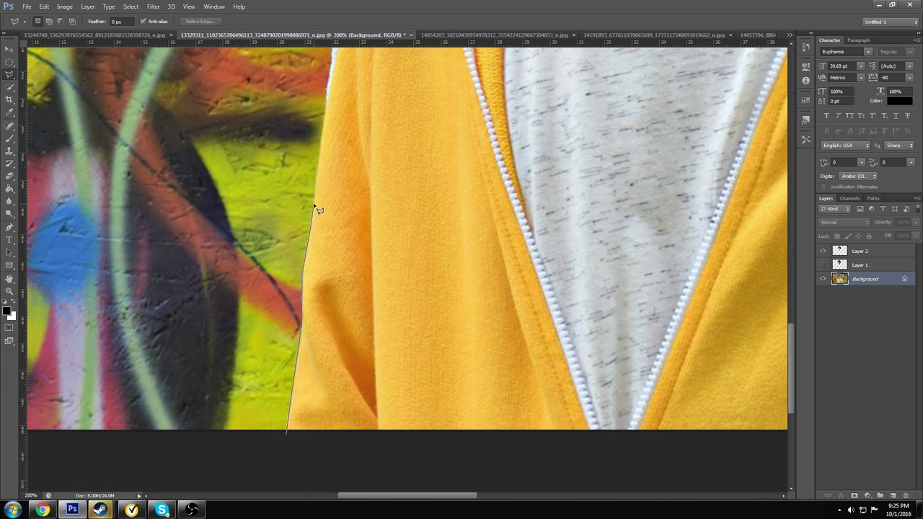
# Copy the traced yellow-hoodie body onto its own new Layer 3
pyautogui.scroll(2, 317, 206)
pyautogui.scroll(2, 332, 194)
pyautogui.scroll(1, 364, 200)
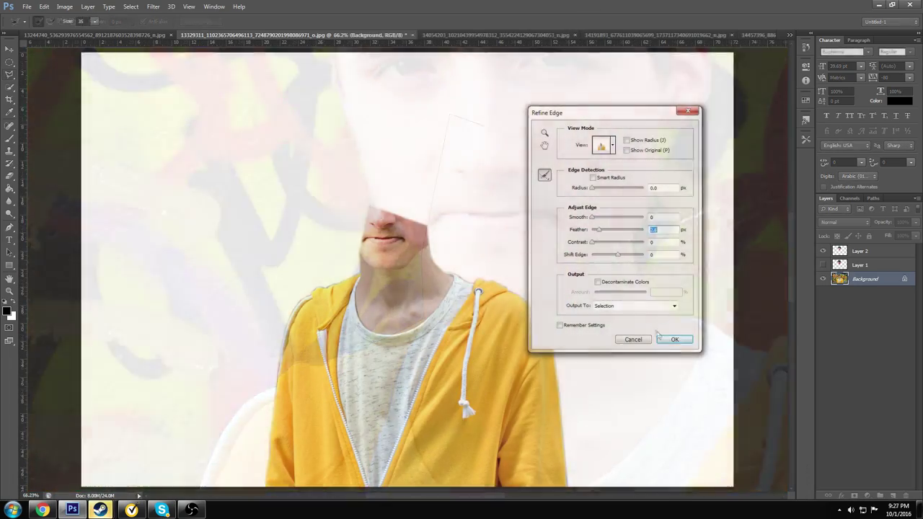
pyautogui.rightClick(448, 145)
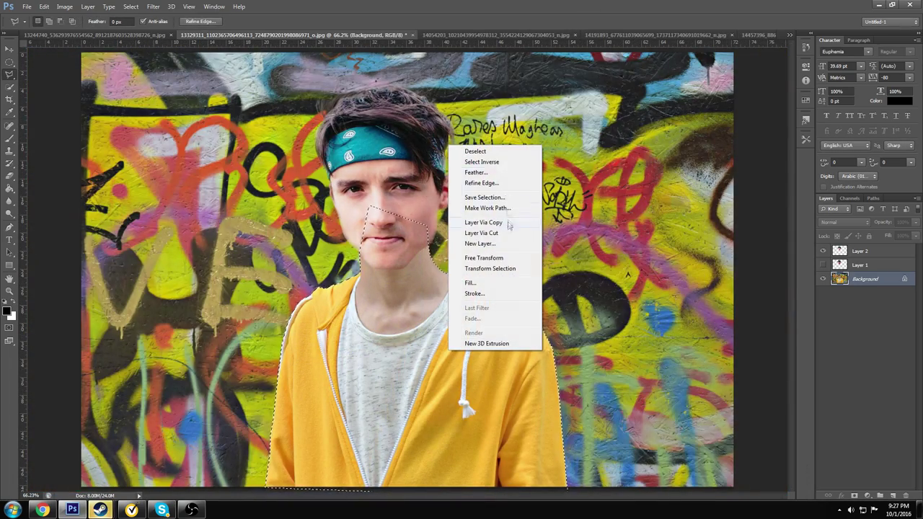
pyautogui.click(508, 224)
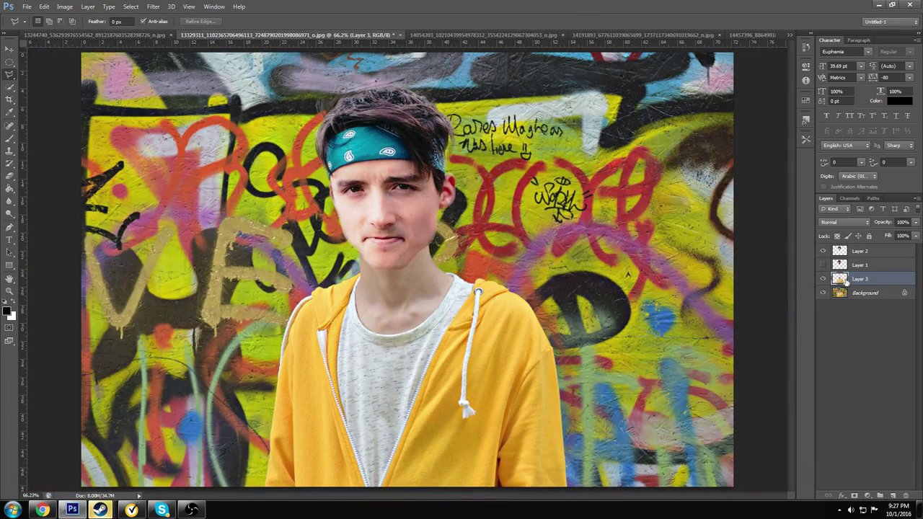
# Darken the hoodie body layer with a slightly lowered Curves adjustment
pyautogui.click(868, 495)
pyautogui.click(858, 353)
pyautogui.moveTo(732, 162); pyautogui.dragTo(732, 165)
pyautogui.click(777, 60)
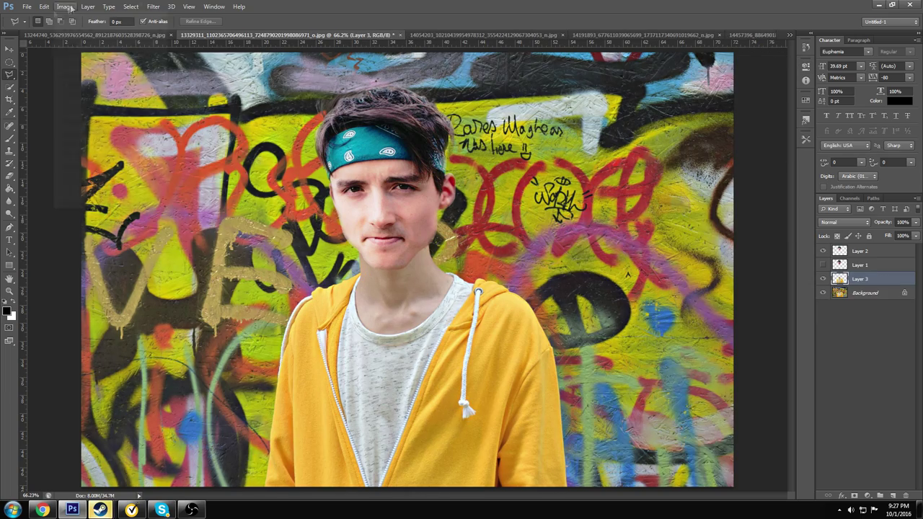
pyautogui.click(64, 6)
pyautogui.moveTo(751, 327)
pyautogui.mouseDown()
pyautogui.moveTo(751, 352)
pyautogui.moveTo(748, 330)
pyautogui.mouseUp()
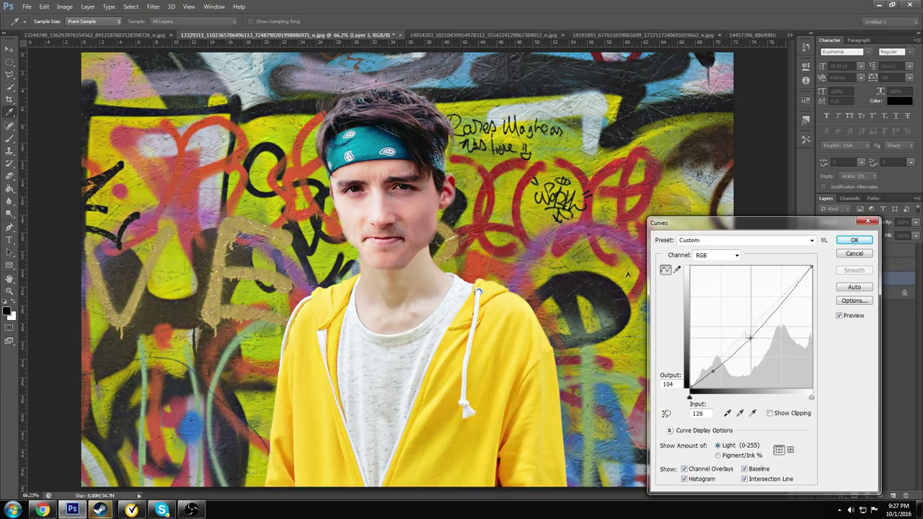
pyautogui.click(854, 239)
# Raise the body's contrast to 43 with Brightness/Contrast
pyautogui.click(64, 6)
pyautogui.click(196, 30)
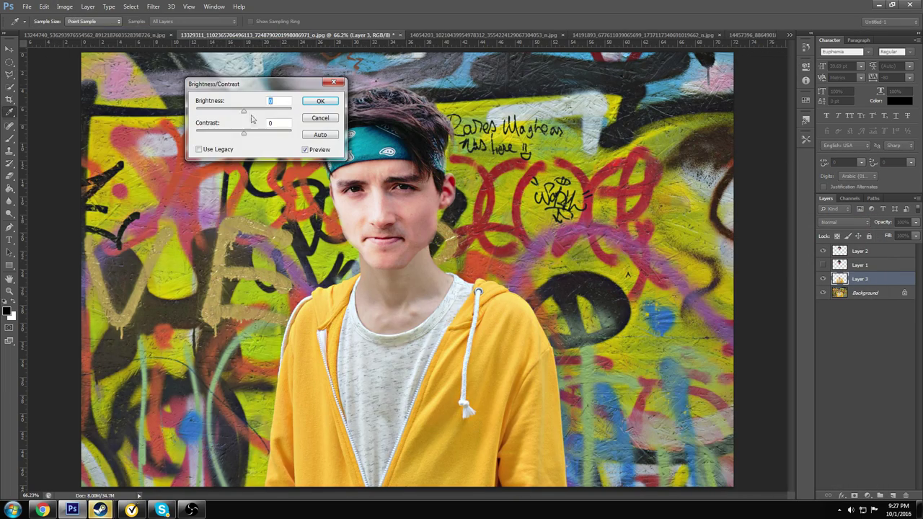
pyautogui.moveTo(244, 133); pyautogui.dragTo(264, 133)
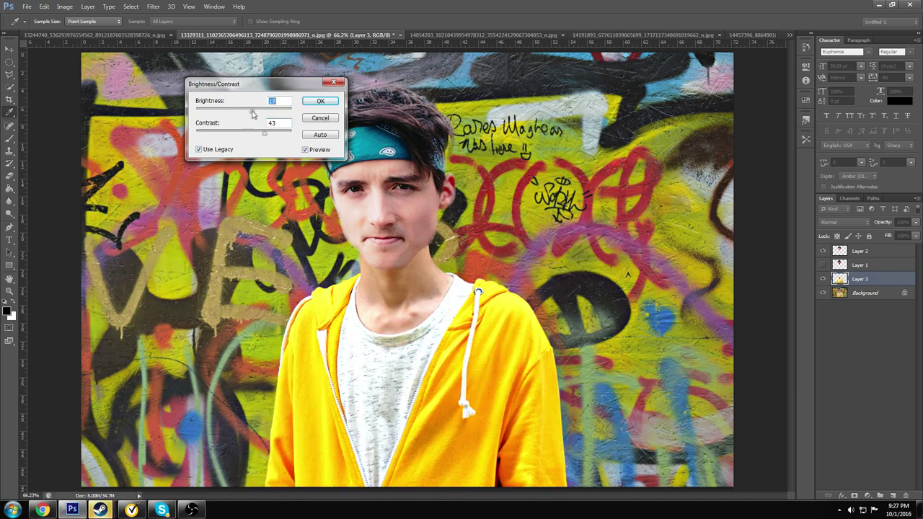
pyautogui.click(320, 101)
# Make face Layer 2 active and switch to the Eraser, checking its brush options
pyautogui.click(860, 251)
pyautogui.click(64, 6)
pyautogui.click(259, 242)
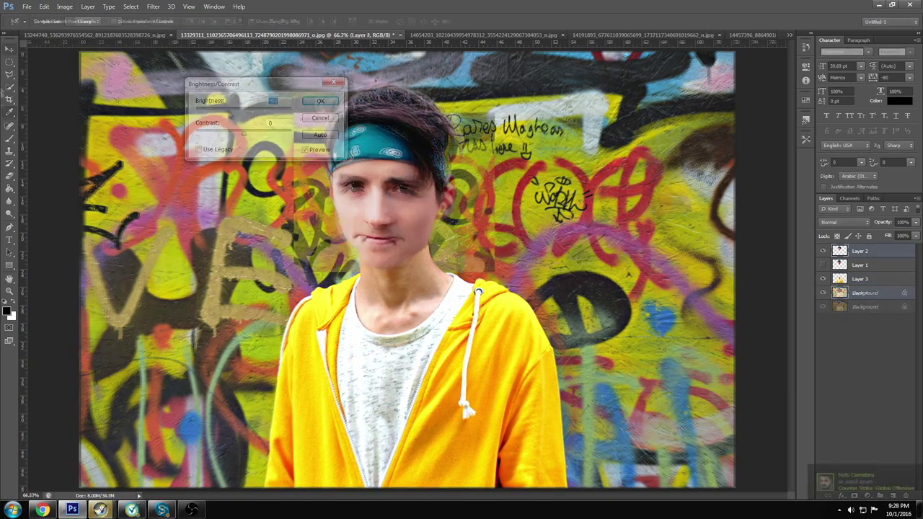
pyautogui.press('e')
pyautogui.rightClick(304, 255)
pyautogui.press('Escape')
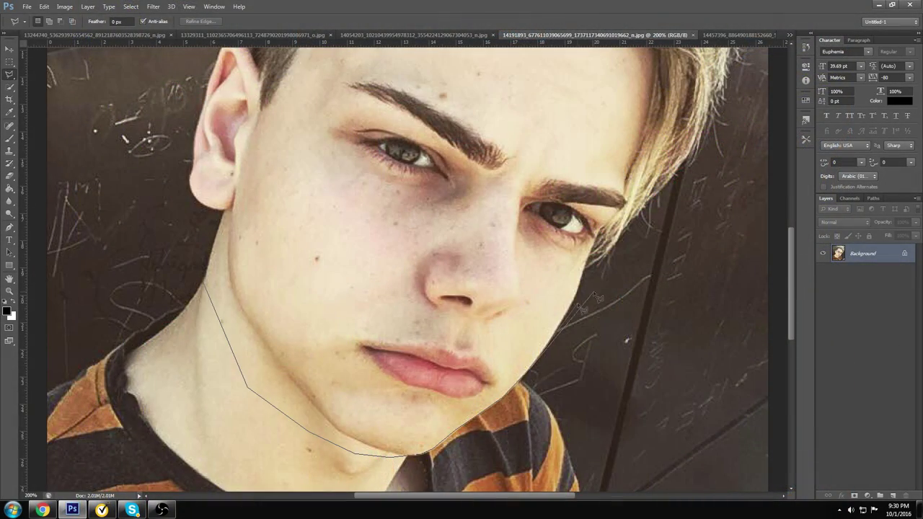
# Close the lasso selection around the blonde man's face, ear and forelock
pyautogui.scroll(2, 652, 207)
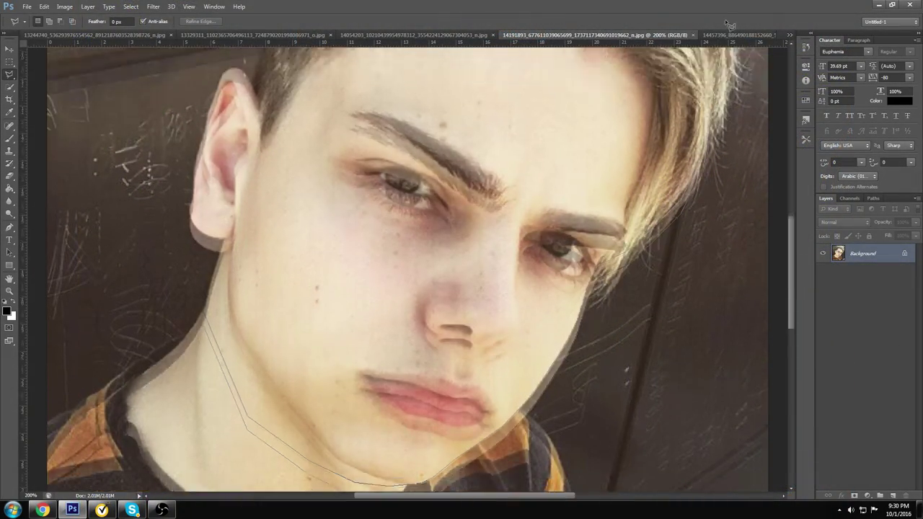
pyautogui.scroll(4, 656, 203)
pyautogui.scroll(4, 661, 196)
pyautogui.scroll(2, 667, 191)
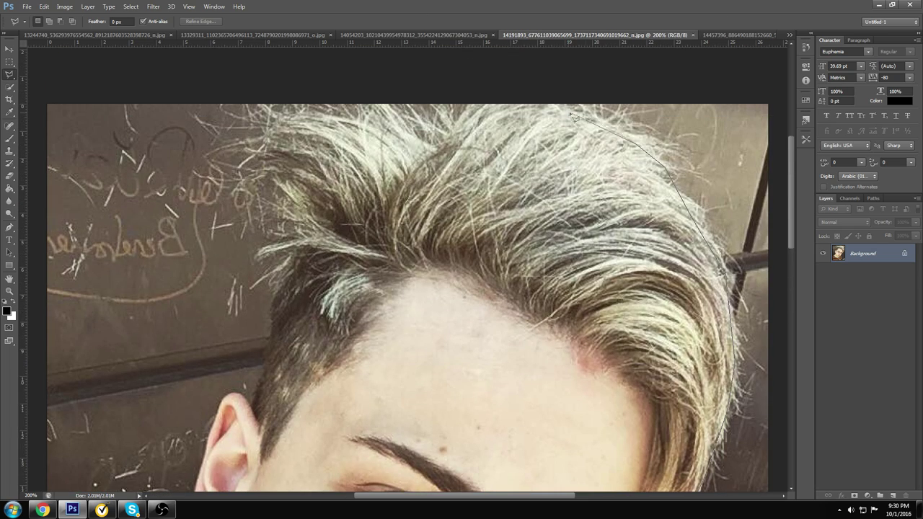
pyautogui.scroll(-2, 237, 400)
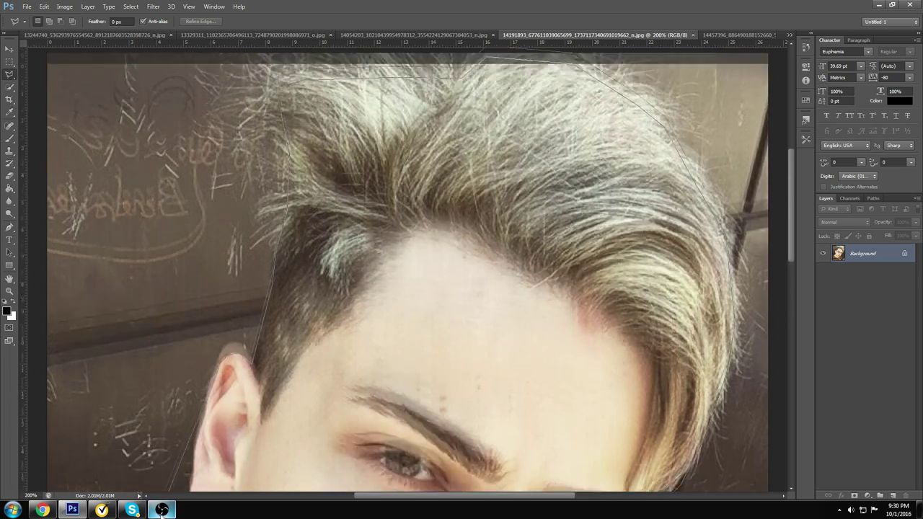
pyautogui.scroll(-3, 216, 339)
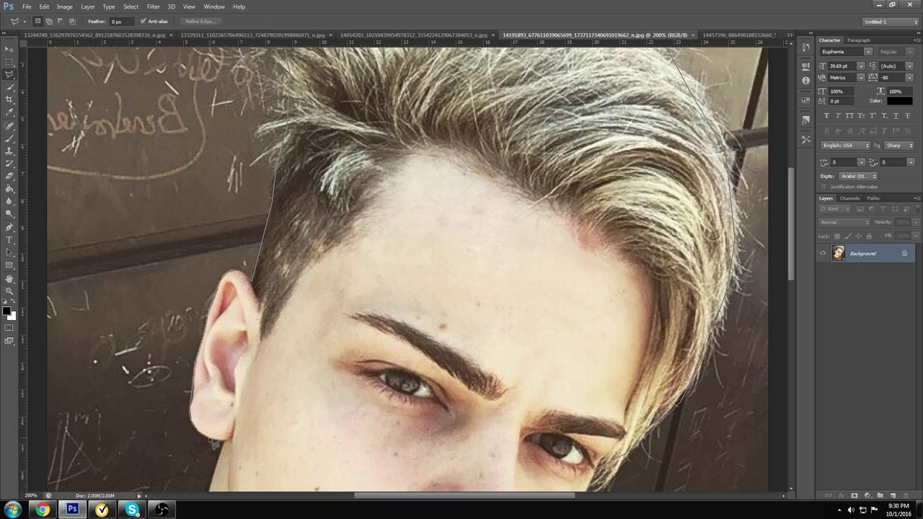
pyautogui.scroll(-5, 224, 461)
pyautogui.doubleClick(207, 382)
pyautogui.rightClick(277, 155)
# Refine the edge of the blonde face selection and confirm it
pyautogui.click(306, 196)
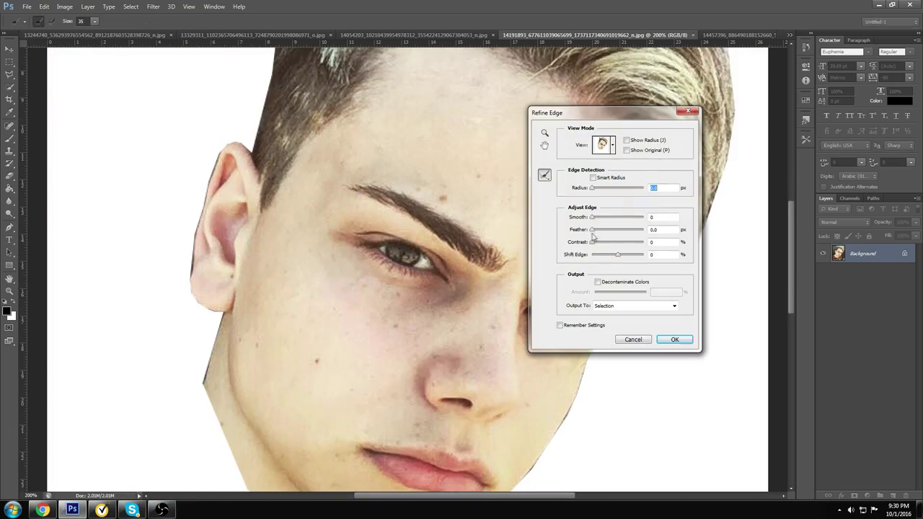
pyautogui.click(672, 337)
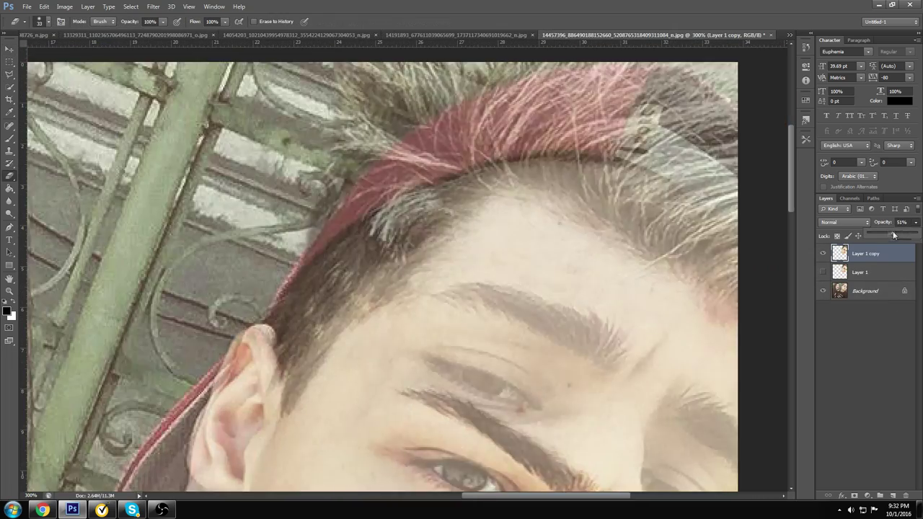
pyautogui.hscroll(3, 380, 91)
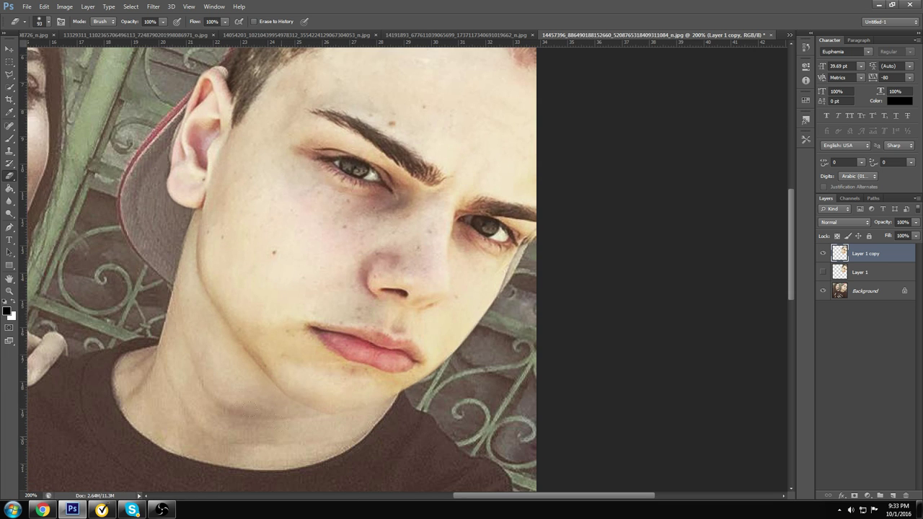
# Apply a nearly straight Curves adjustment to the pasted face
pyautogui.scroll(2, 205, 271)
pyautogui.click(64, 7)
pyautogui.moveTo(79, 35)
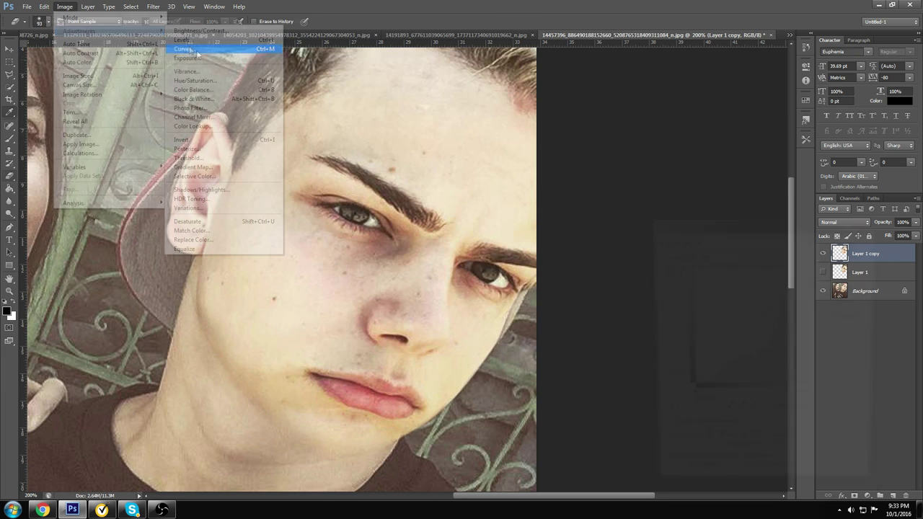
pyautogui.click(191, 54)
pyautogui.moveTo(746, 341); pyautogui.dragTo(749, 333)
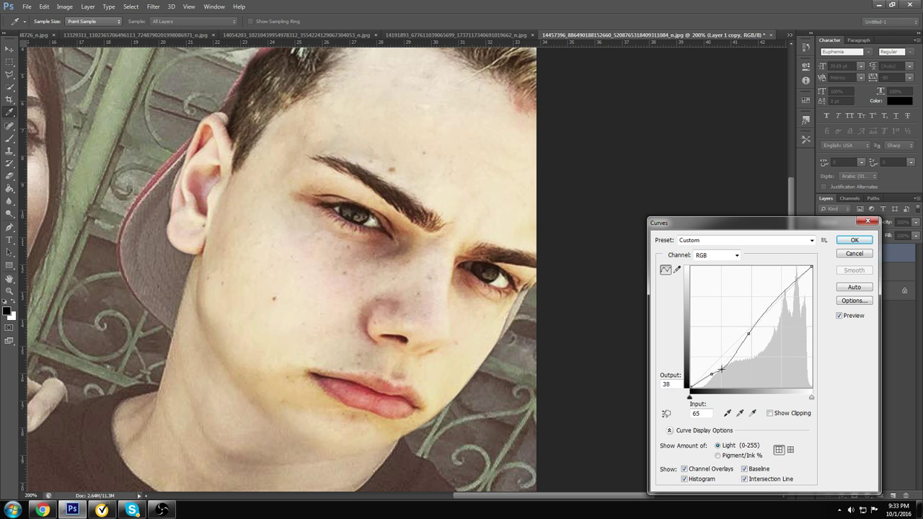
pyautogui.click(854, 253)
# Lower the face's saturation with Hue/Saturation
pyautogui.click(64, 7)
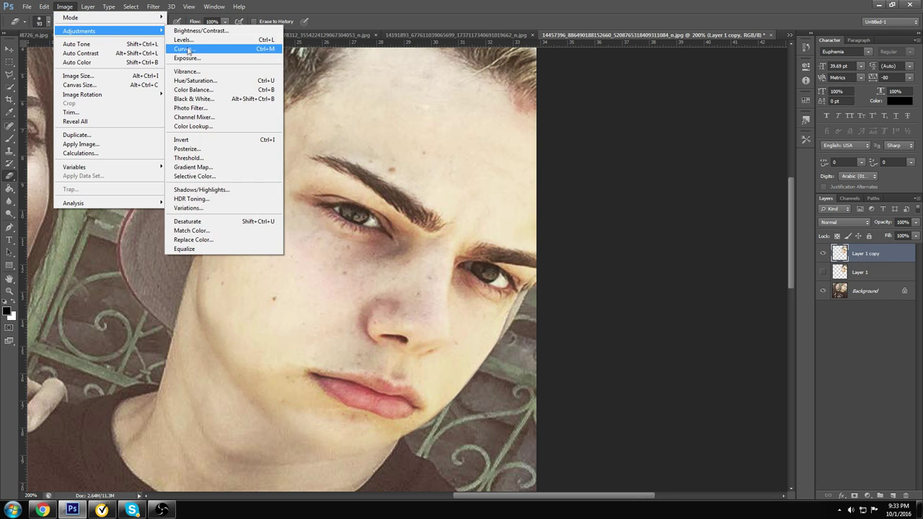
pyautogui.click(202, 83)
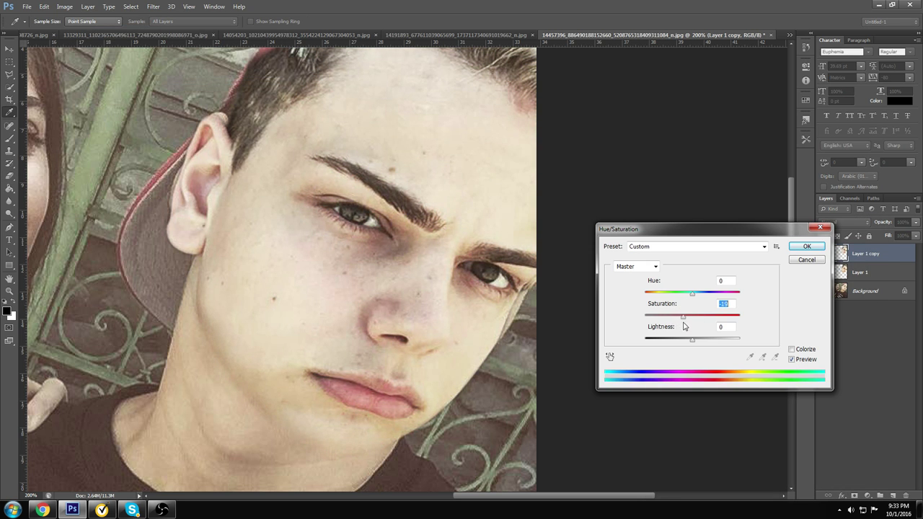
pyautogui.click(805, 259)
pyautogui.press('b')
pyautogui.scroll(-2, 281, 269)
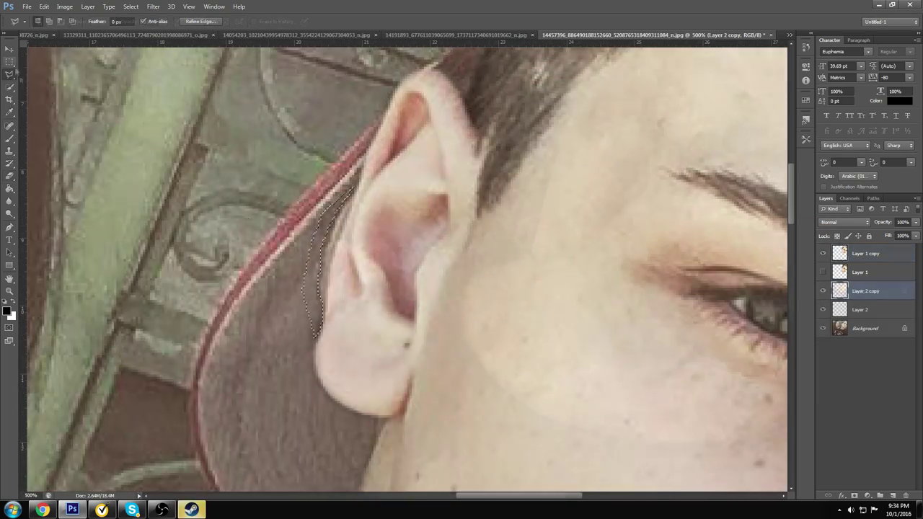
# Copy the lassoed area to new Layer 3, dismiss the warning, and fit the photo on screen
pyautogui.rightClick(309, 245)
pyautogui.click(339, 334)
pyautogui.click(434, 199)
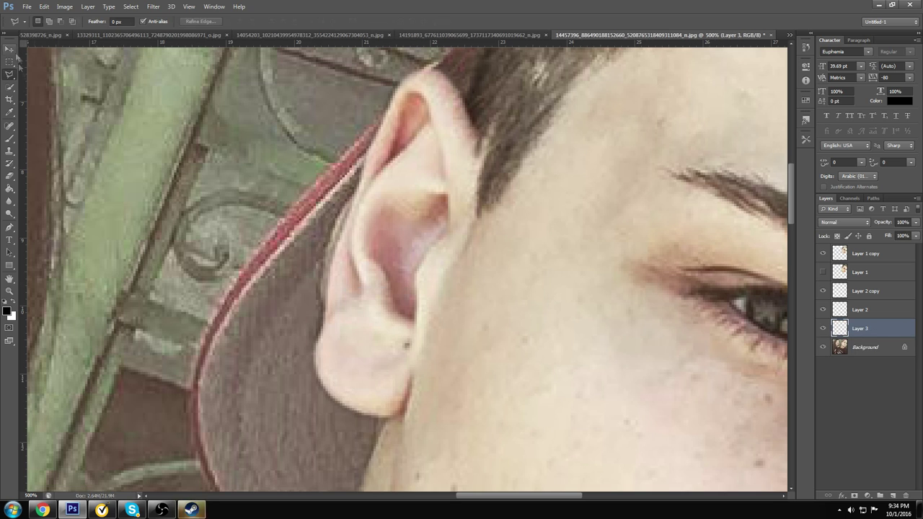
pyautogui.scroll(3, 310, 296)
pyautogui.hscroll(5, 466, 434)
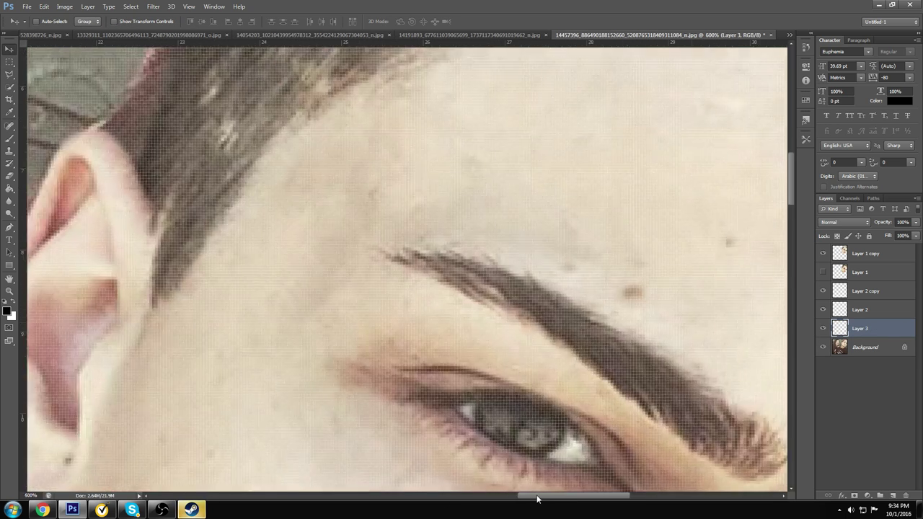
pyautogui.hotkey('ctrl', '0')
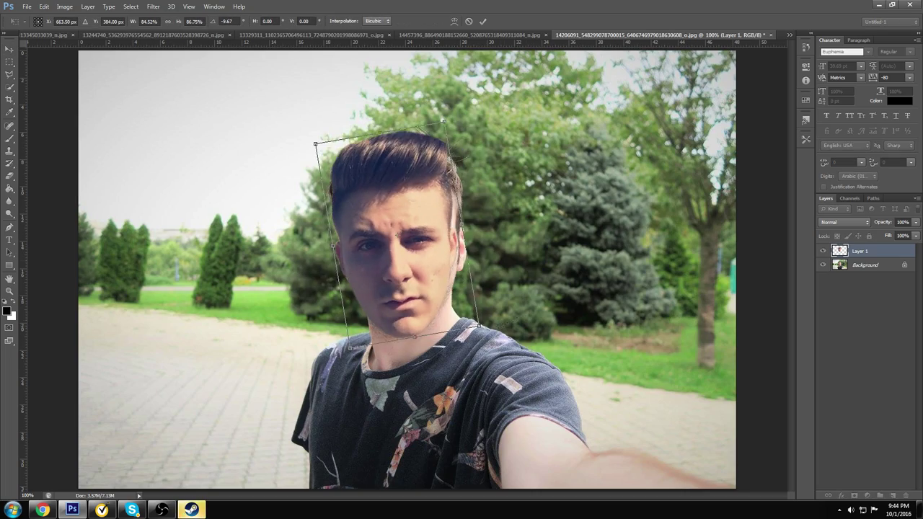
# Rotate and widen the face, then narrow the chin piece over the man's head
pyautogui.moveTo(443, 121); pyautogui.dragTo(410, 256)
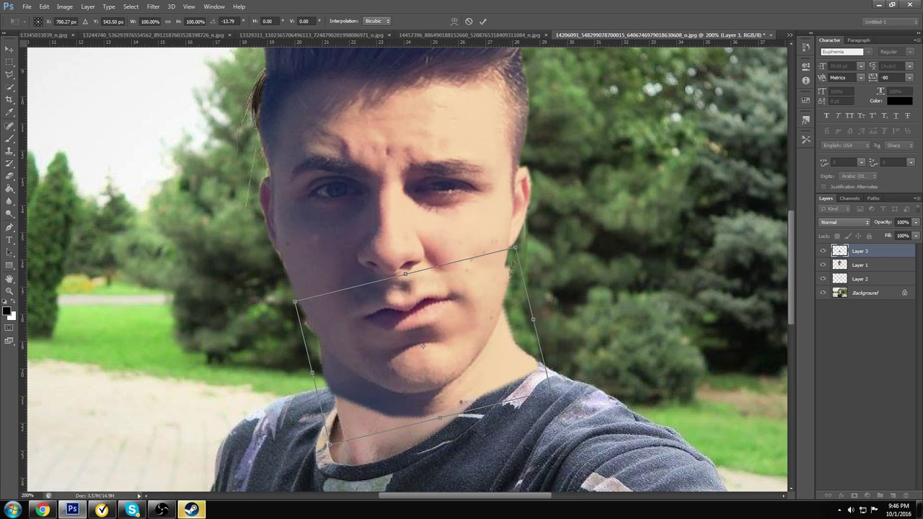
pyautogui.moveTo(423, 346); pyautogui.dragTo(437, 330)
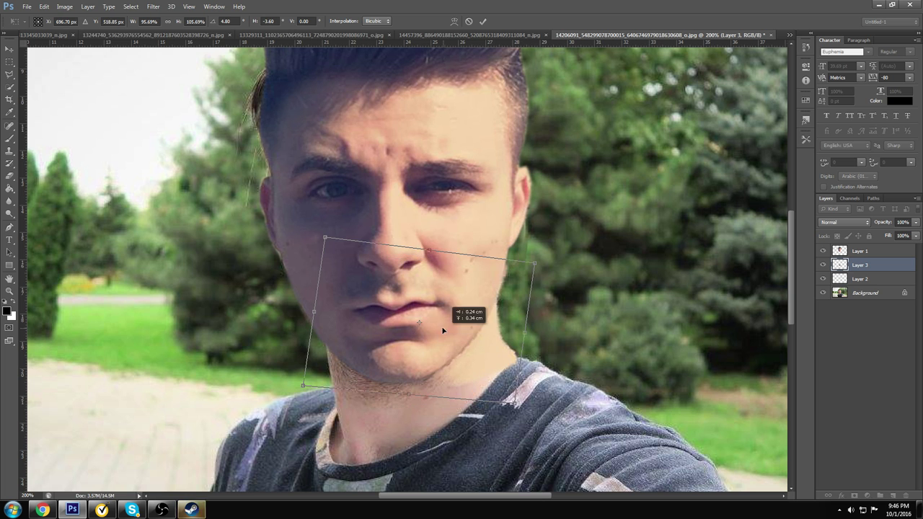
pyautogui.press('Return')
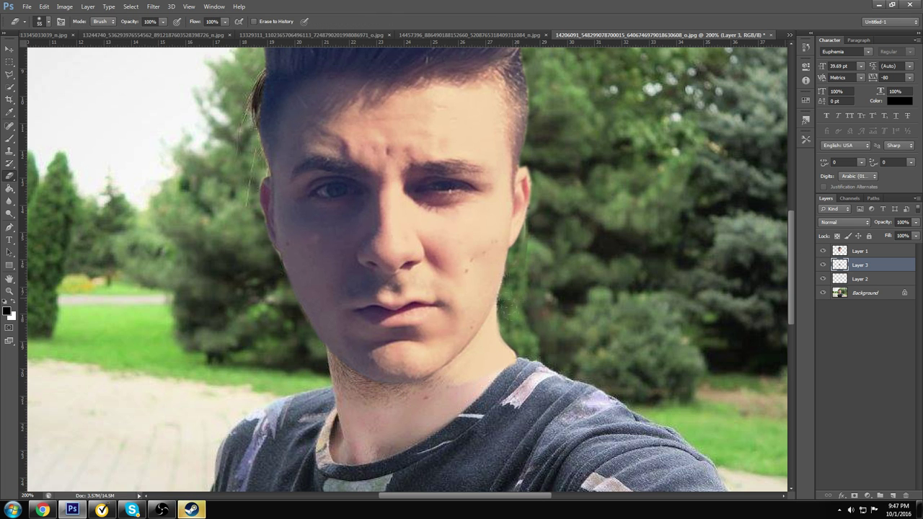
# Shrink the eraser brush to size 22
pyautogui.rightClick(577, 348)
pyautogui.moveTo(635, 364); pyautogui.dragTo(609, 364)
pyautogui.scroll(3, 306, 380)
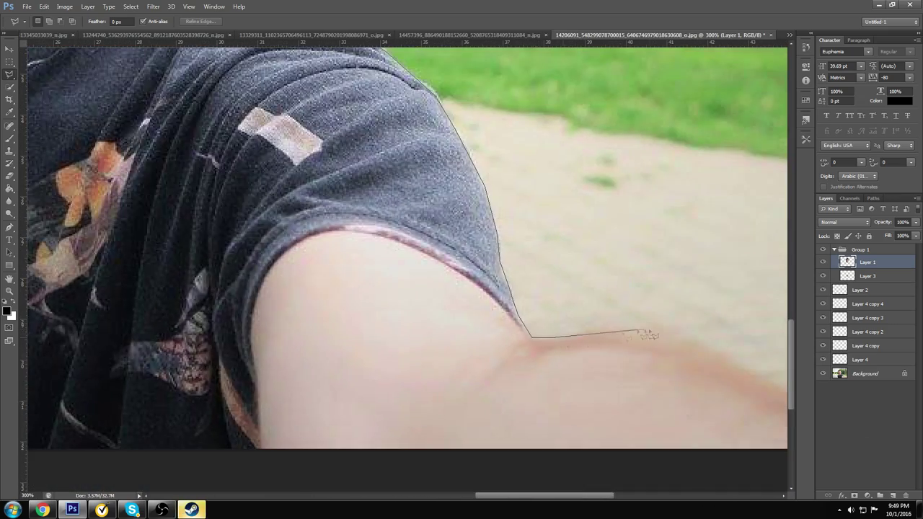
# Close the shoulder outline into a selection on Background and feather it with Refine Edge
pyautogui.click(595, 354)
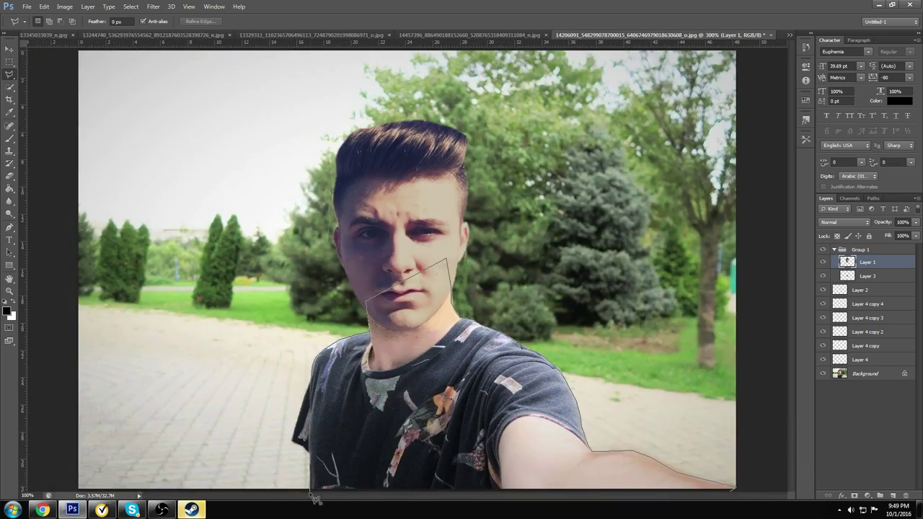
pyautogui.press('Return')
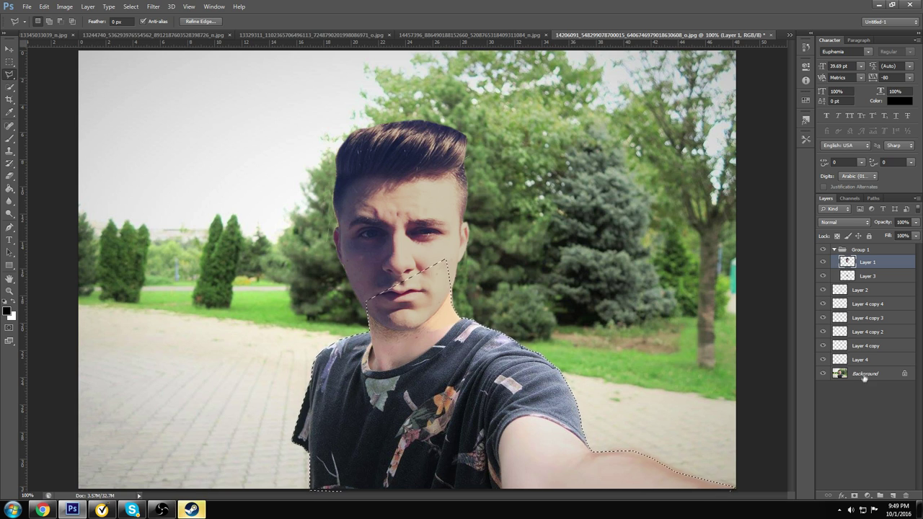
pyautogui.click(864, 374)
pyautogui.rightClick(513, 206)
pyautogui.click(537, 250)
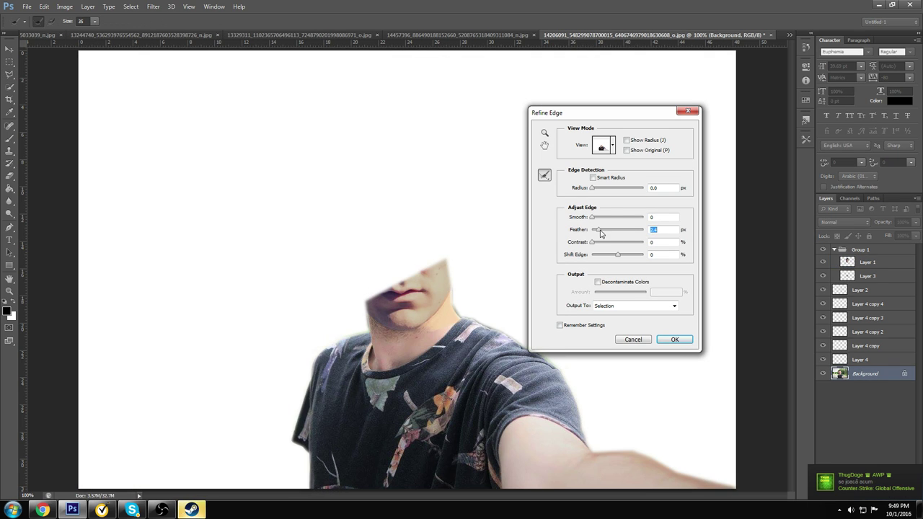
pyautogui.click(671, 342)
# Copy the shirt and chin to a new Layer 5 and darken it with Curves
pyautogui.hotkey('ctrl', 'j')
pyautogui.click(64, 6)
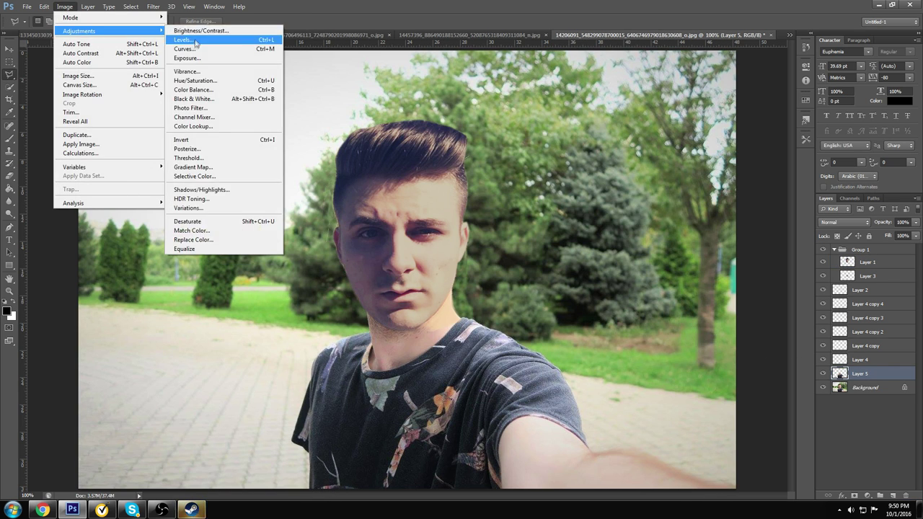
pyautogui.click(249, 50)
pyautogui.moveTo(751, 317)
pyautogui.mouseDown()
pyautogui.moveTo(761, 326)
pyautogui.moveTo(746, 334)
pyautogui.mouseUp()
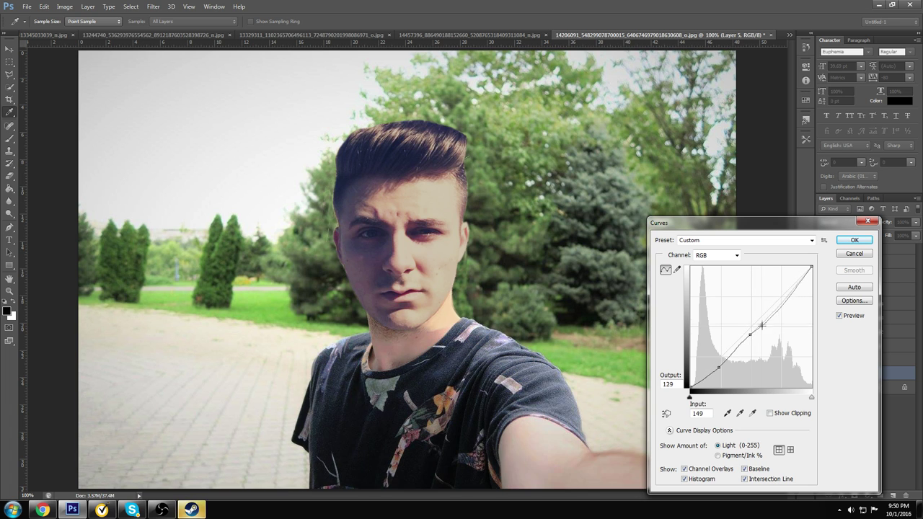
pyautogui.press('Return')
# Lower the body layer's contrast to -34 with Brightness/Contrast
pyautogui.click(64, 6)
pyautogui.click(238, 27)
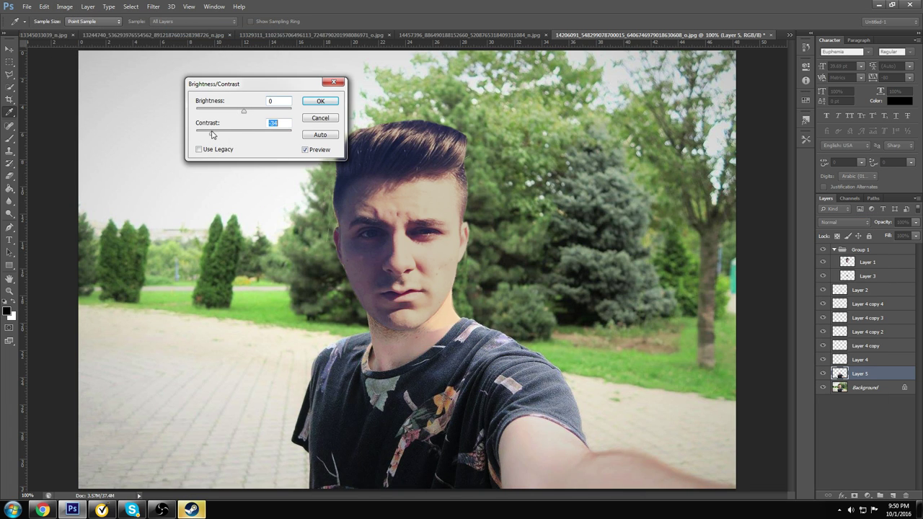
pyautogui.moveTo(244, 109); pyautogui.dragTo(261, 112)
pyautogui.press('Return')
# Reduce the body layer's lightness to -7 with Hue/Saturation
pyautogui.click(64, 7)
pyautogui.moveTo(79, 31)
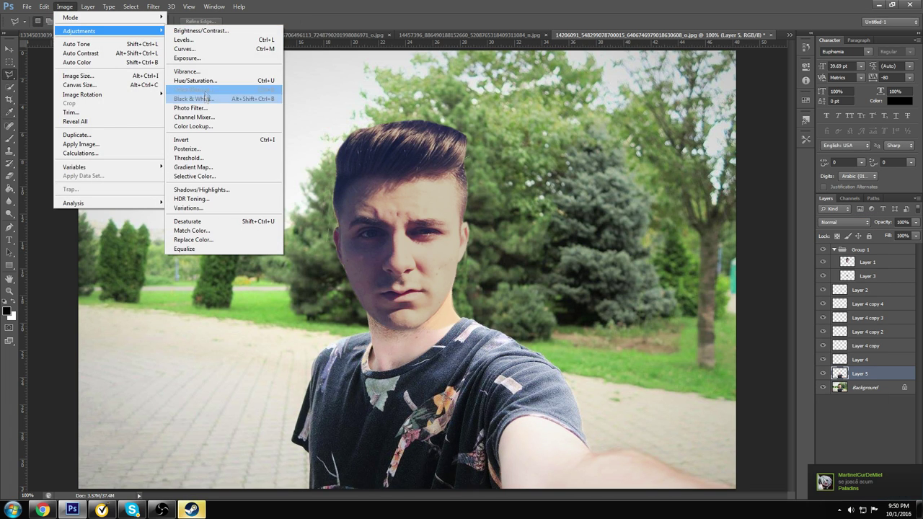
pyautogui.click(195, 80)
pyautogui.moveTo(692, 339); pyautogui.dragTo(690, 342)
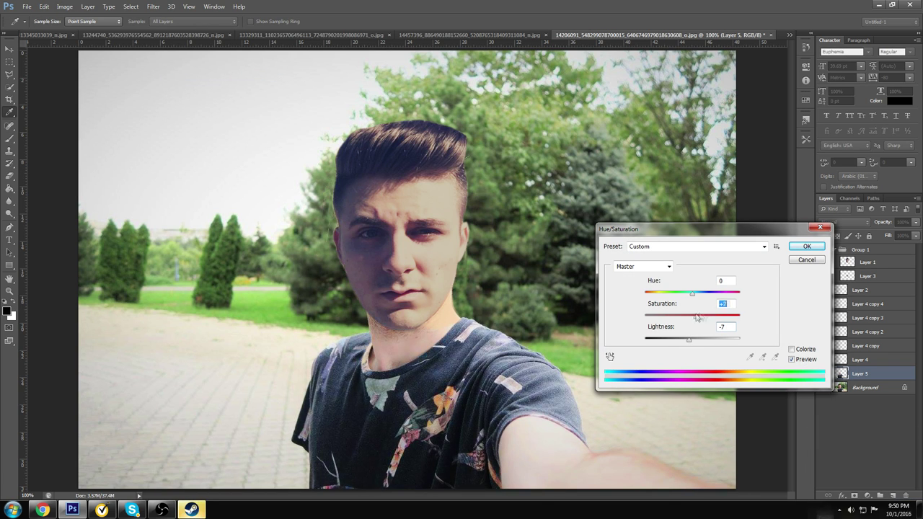
pyautogui.press('Return')
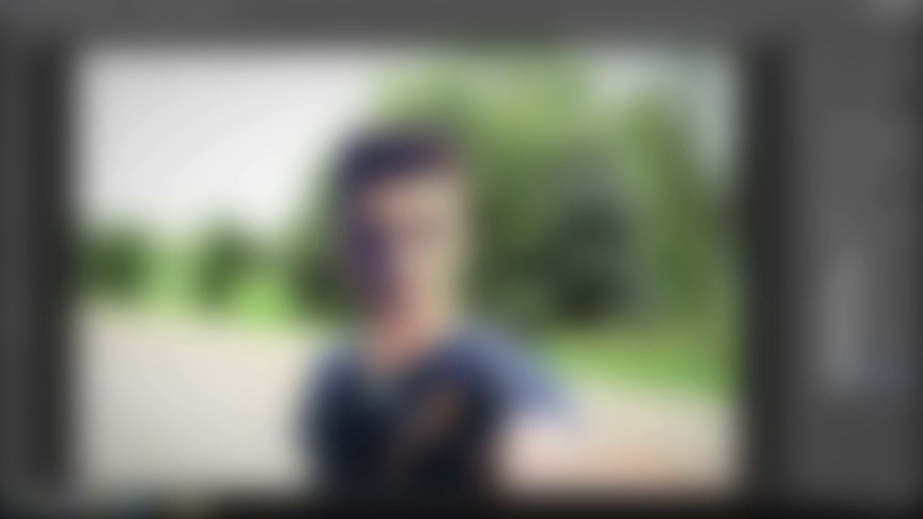